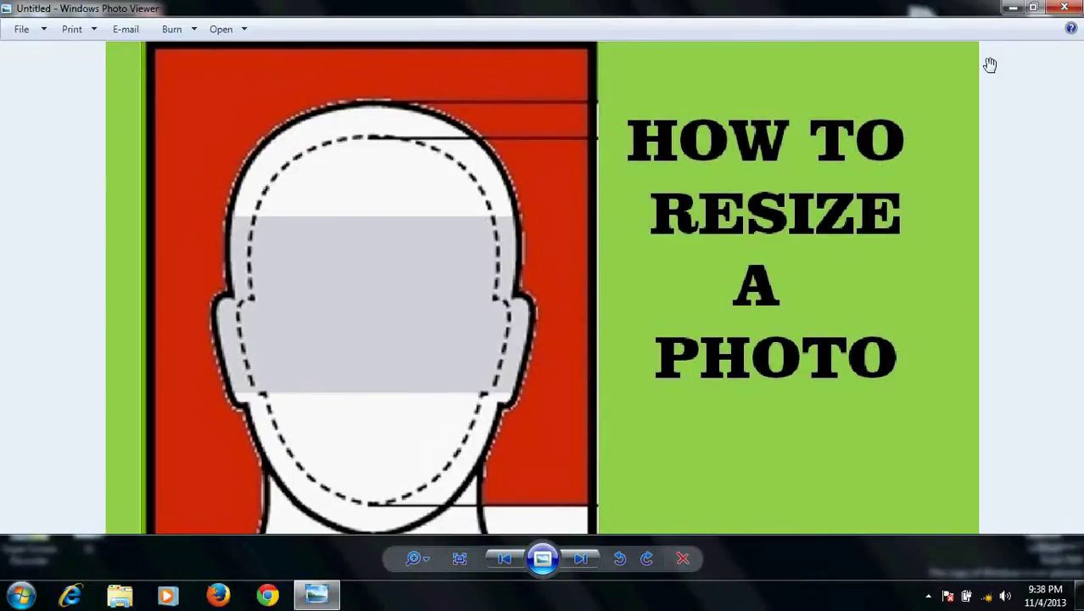
Step: Minimize the 'How to Resize a Photo' image in Photo Viewer to reveal the desktop
left_click(1013, 10)
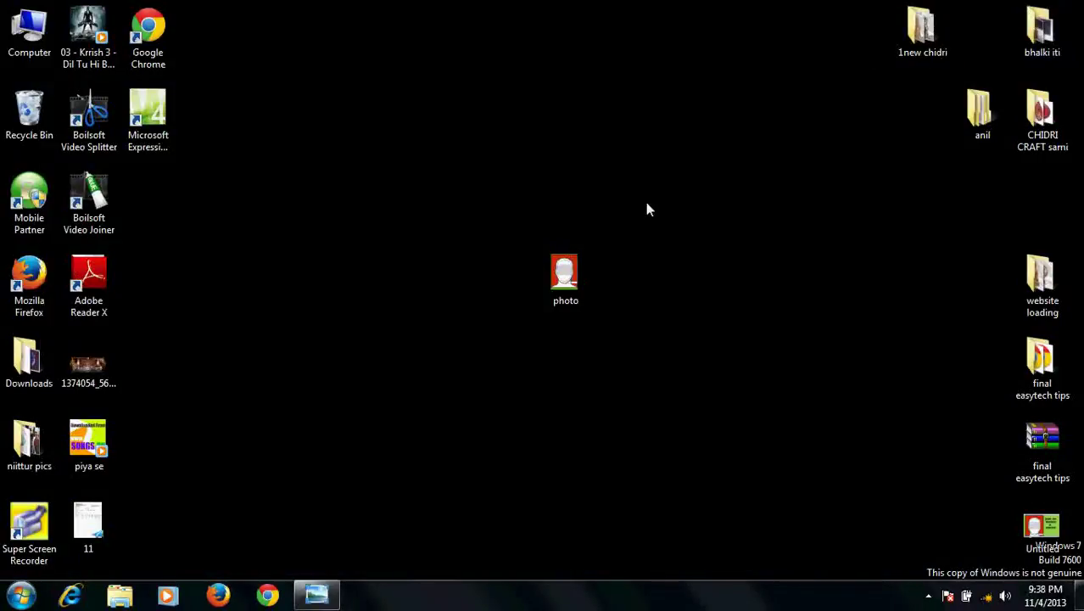
Step: Move the photo icon higher on the desktop and preview the photo twice in Photo Viewer
left_click_drag(575, 284, 514, 201)
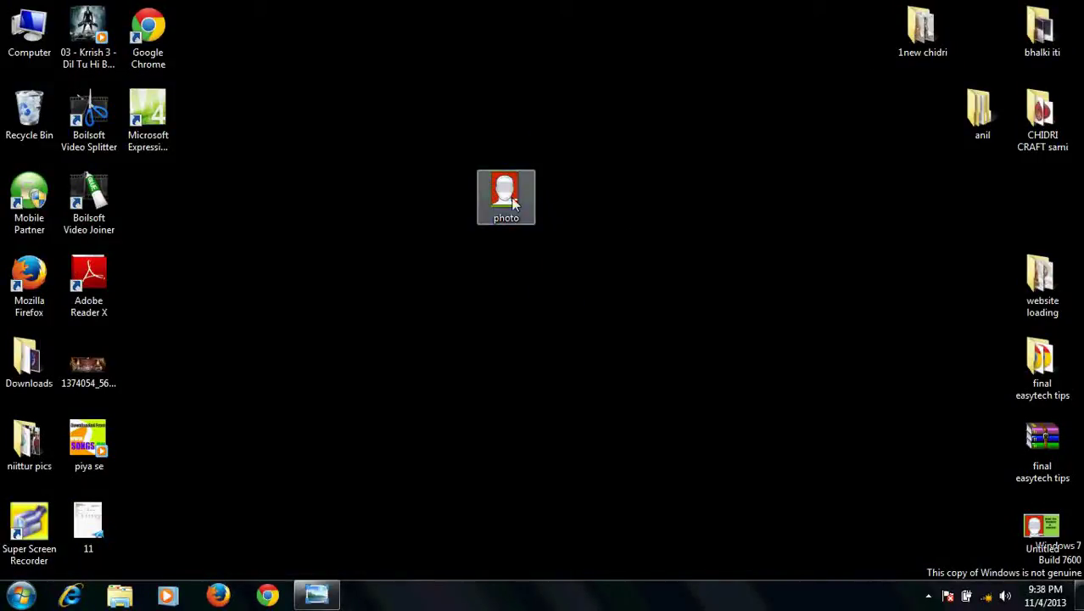
double_click(511, 196)
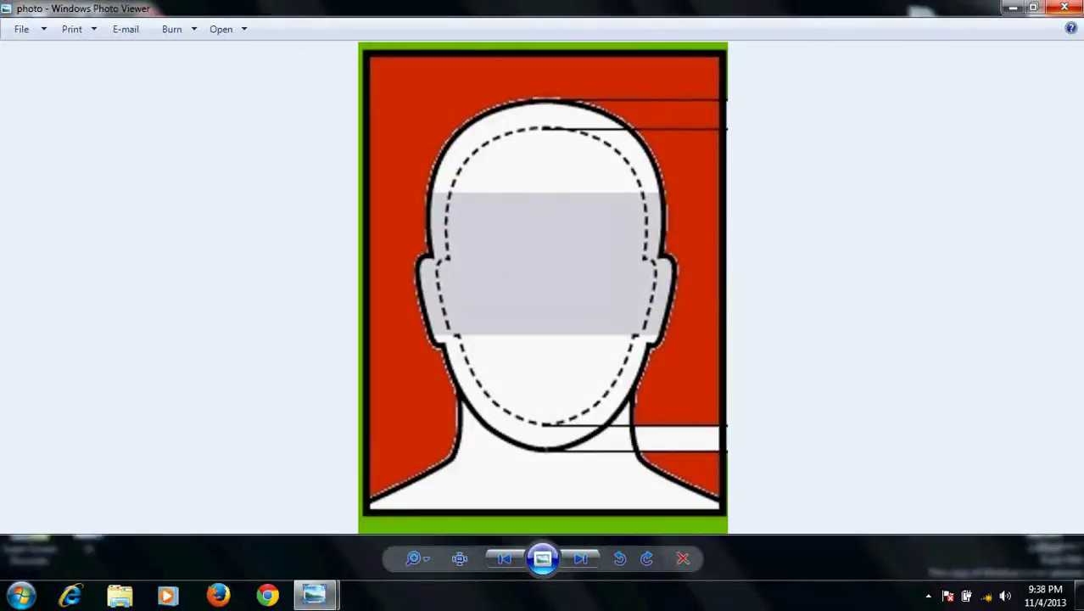
left_click(1074, 8)
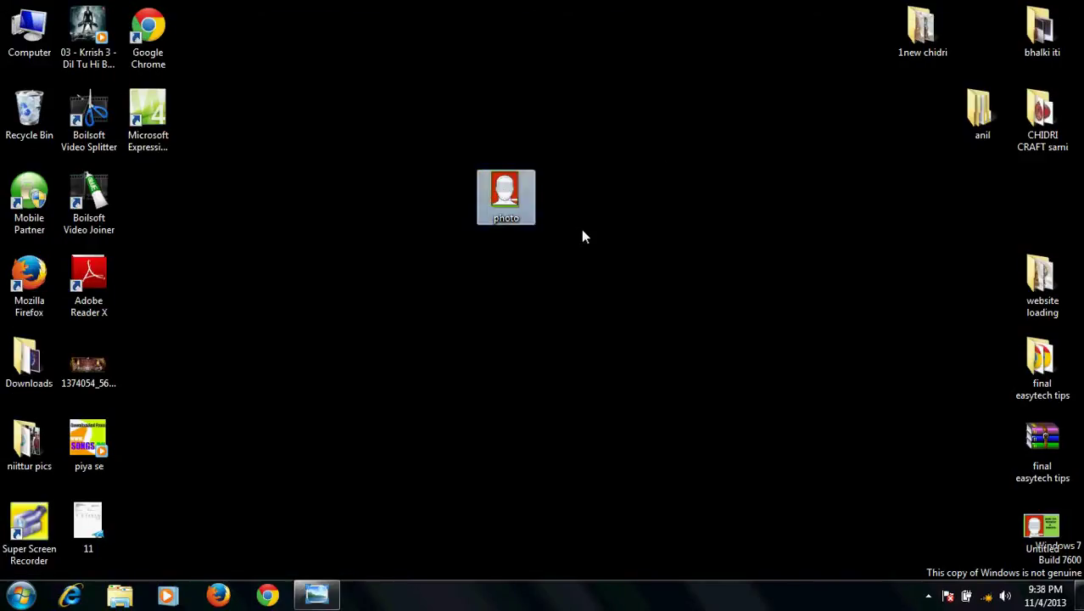
mouse_move(505, 197)
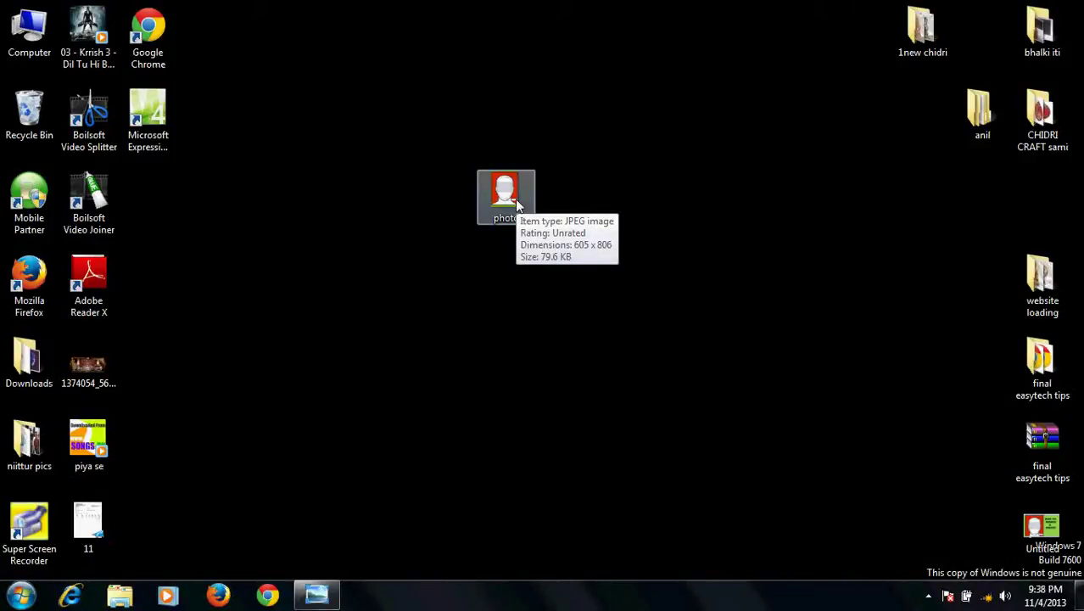
double_click(515, 197)
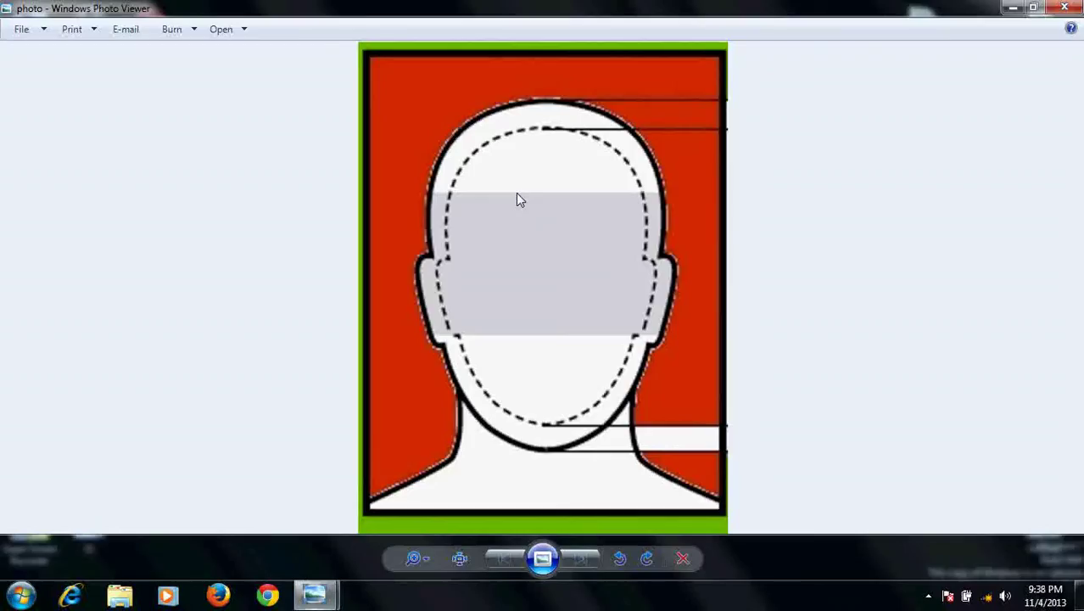
left_click(1075, 9)
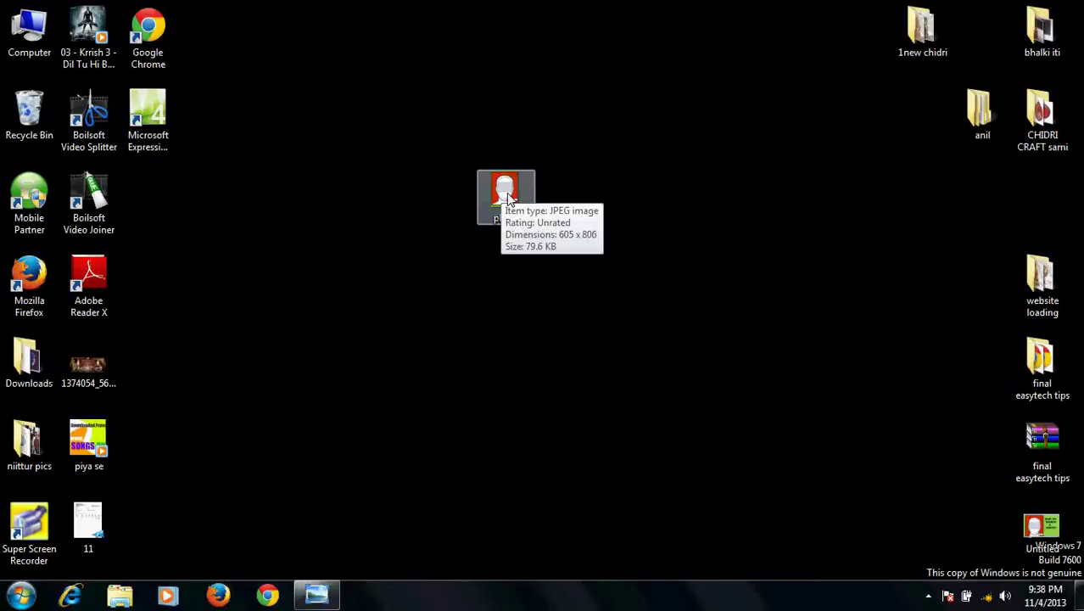
Step: Open the photo in Microsoft Office Picture Manager through its Open with menu
right_click(506, 194)
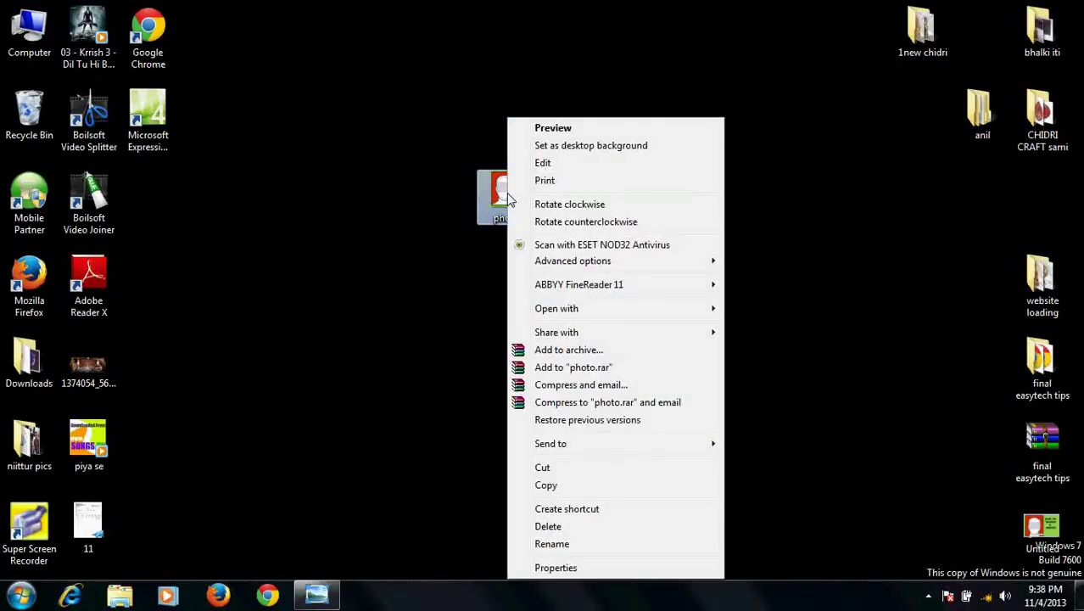
mouse_move(557, 308)
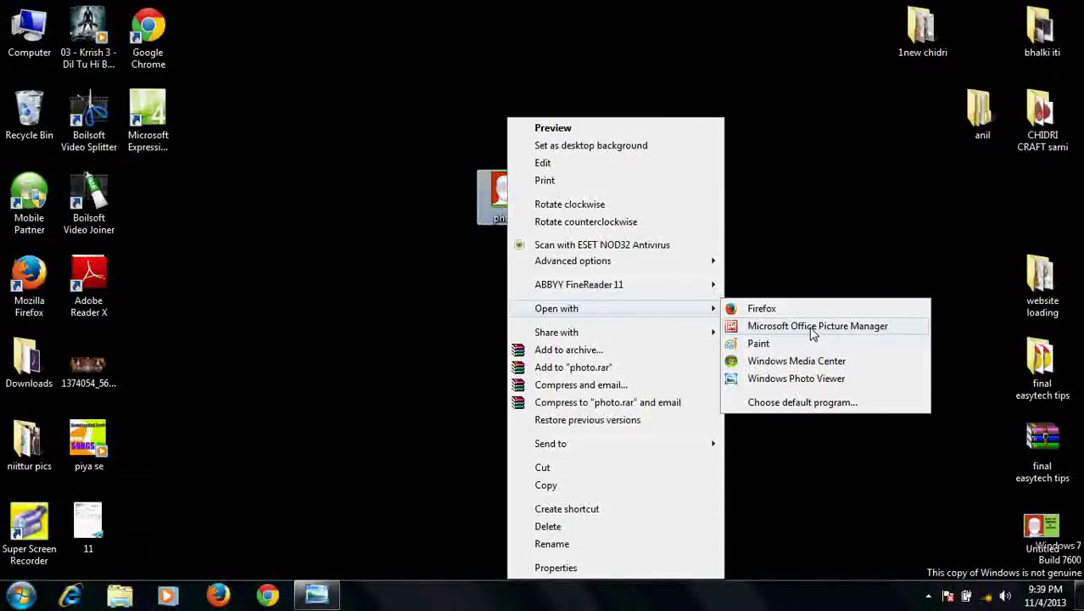
left_click(810, 328)
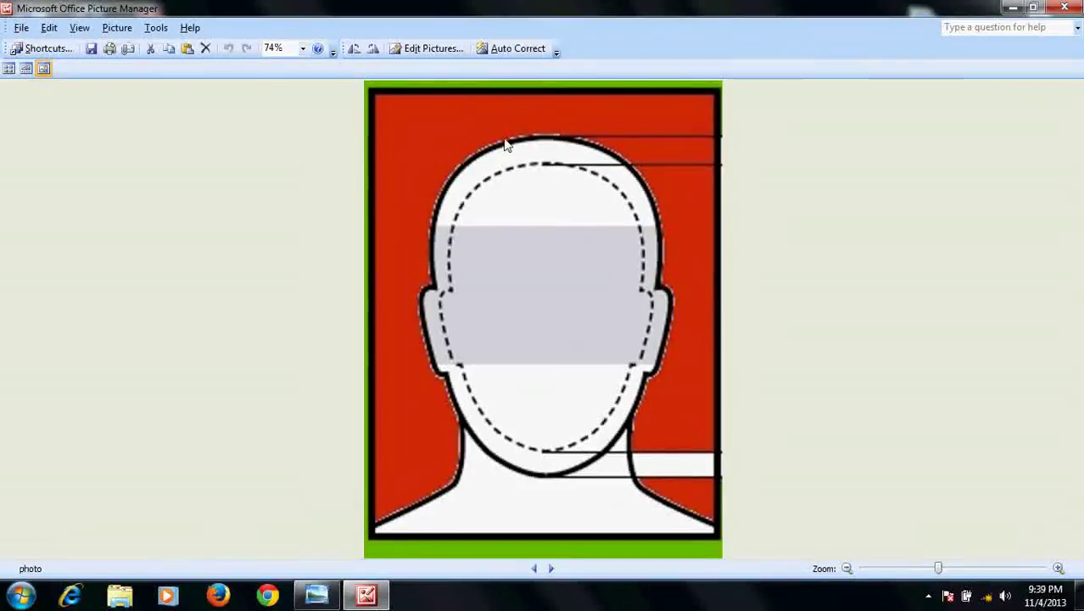
Step: Resize the photo to 81% of original, 490 x 653 pixels, and save it
left_click(427, 51)
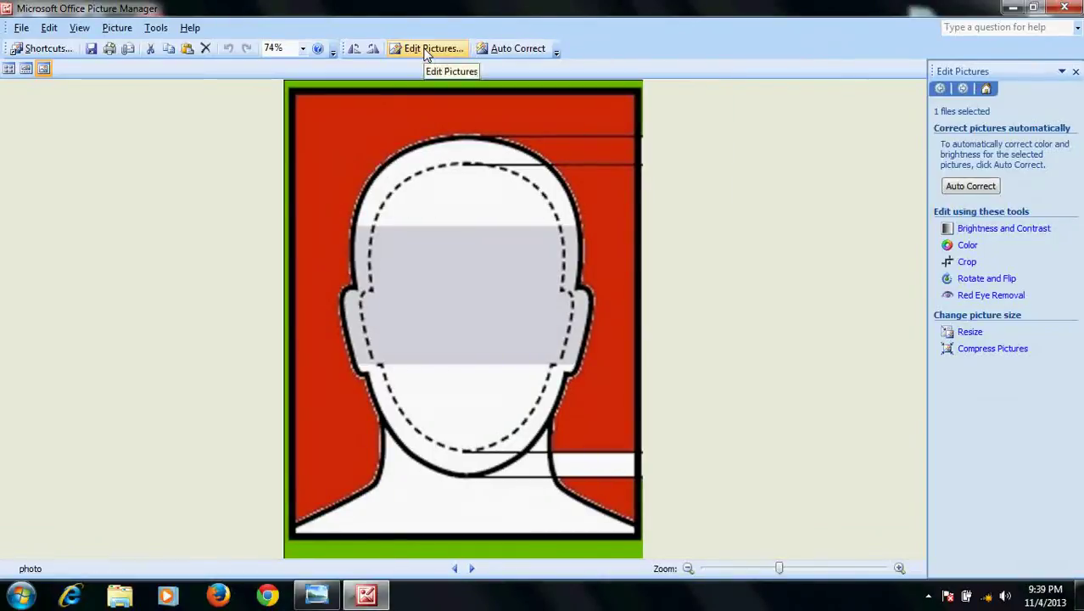
left_click(970, 333)
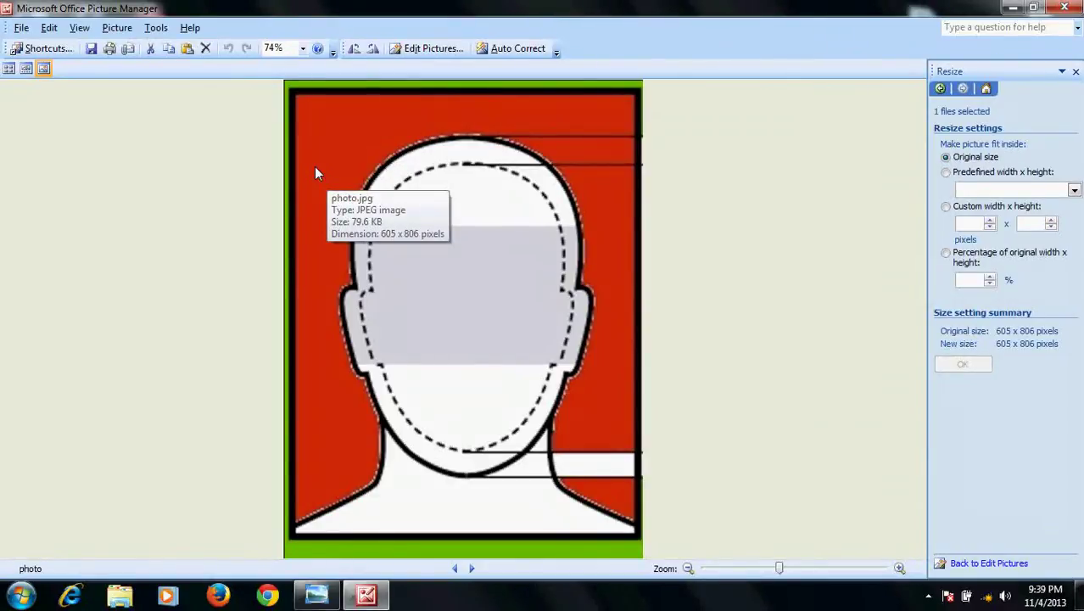
left_click(946, 253)
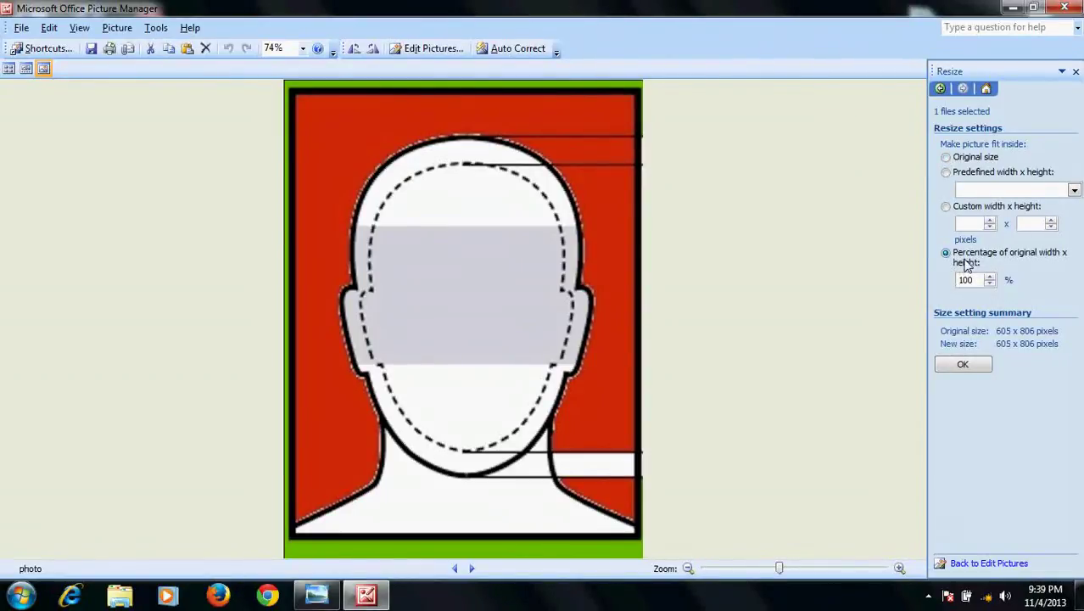
left_click(990, 284)
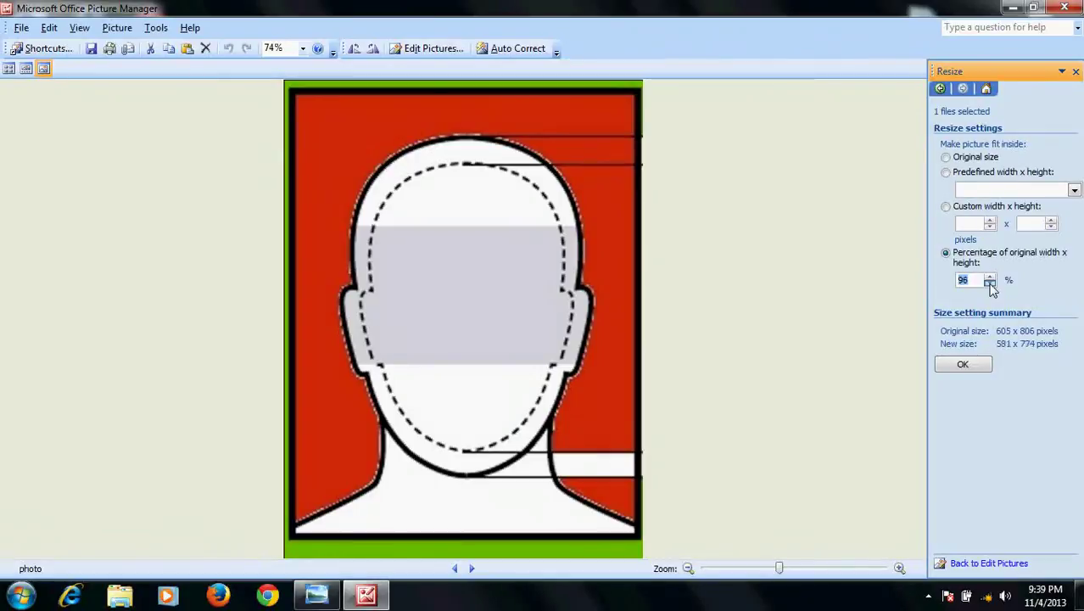
left_click(976, 365)
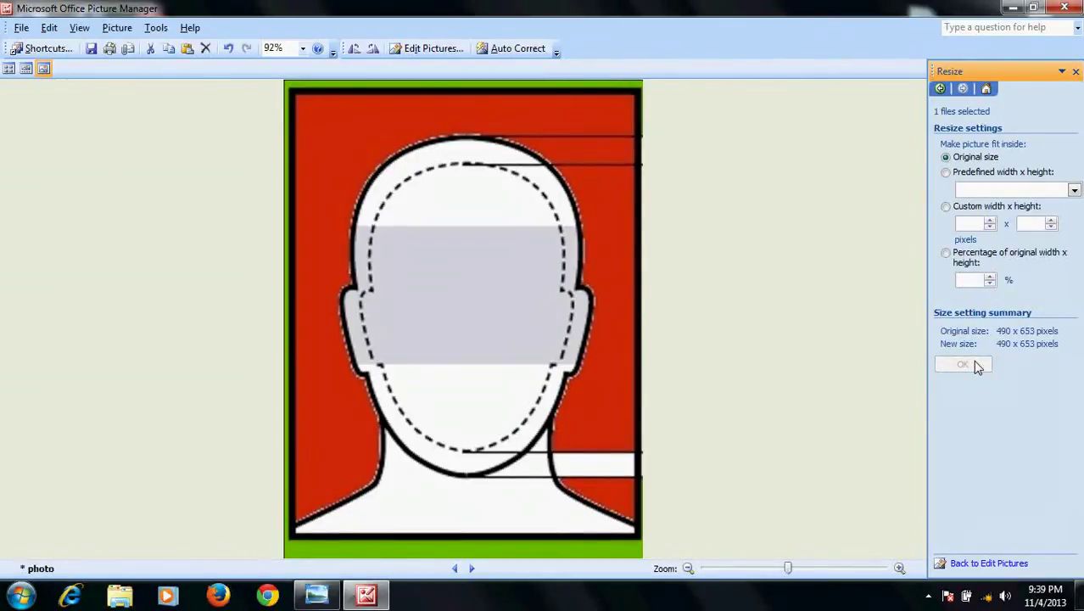
left_click(92, 49)
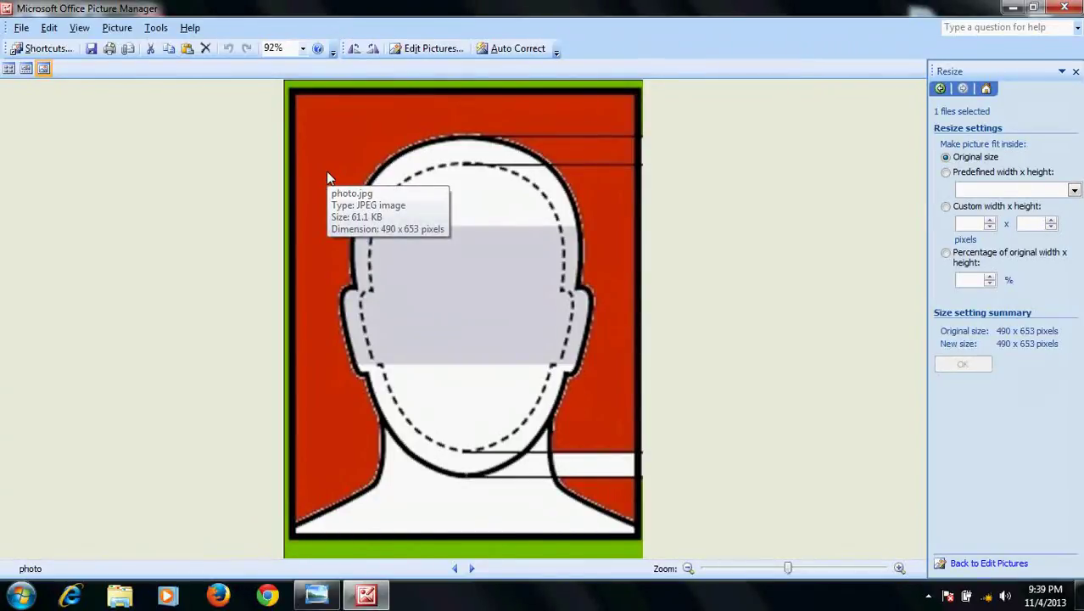
Step: Resize the photo to 87% of original, 426 x 568 pixels, and save it
left_click(946, 255)
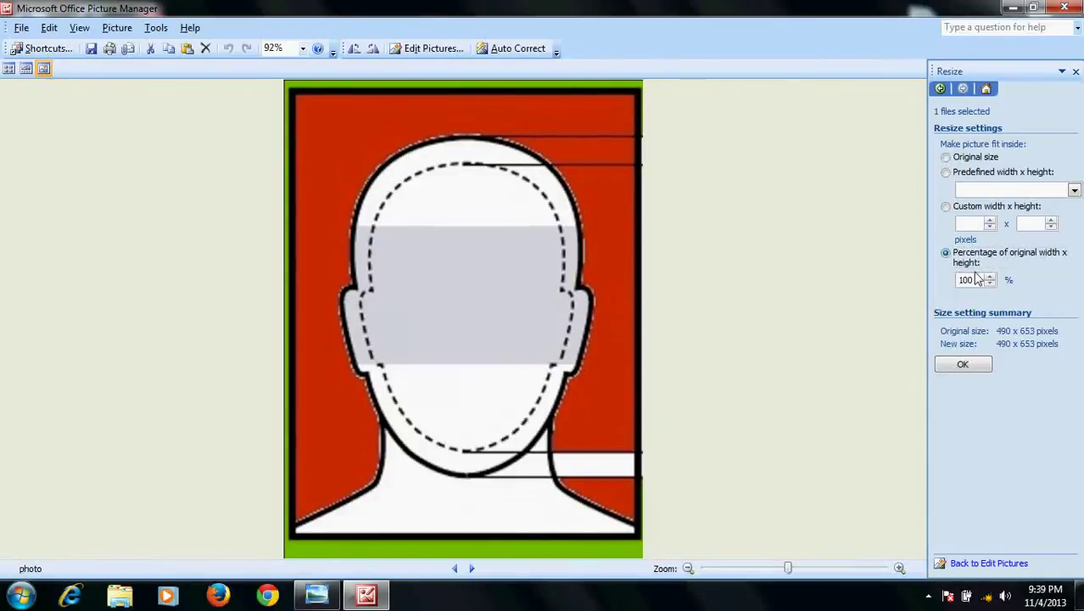
left_click(989, 283)
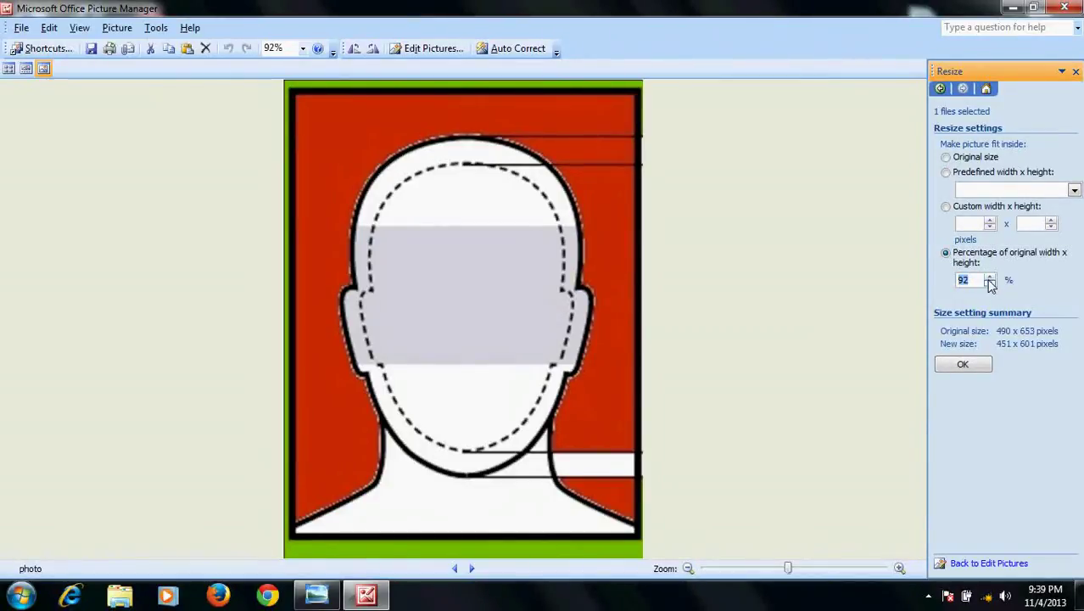
left_click(994, 278)
left_click(990, 285)
left_click(990, 285)
left_click(963, 364)
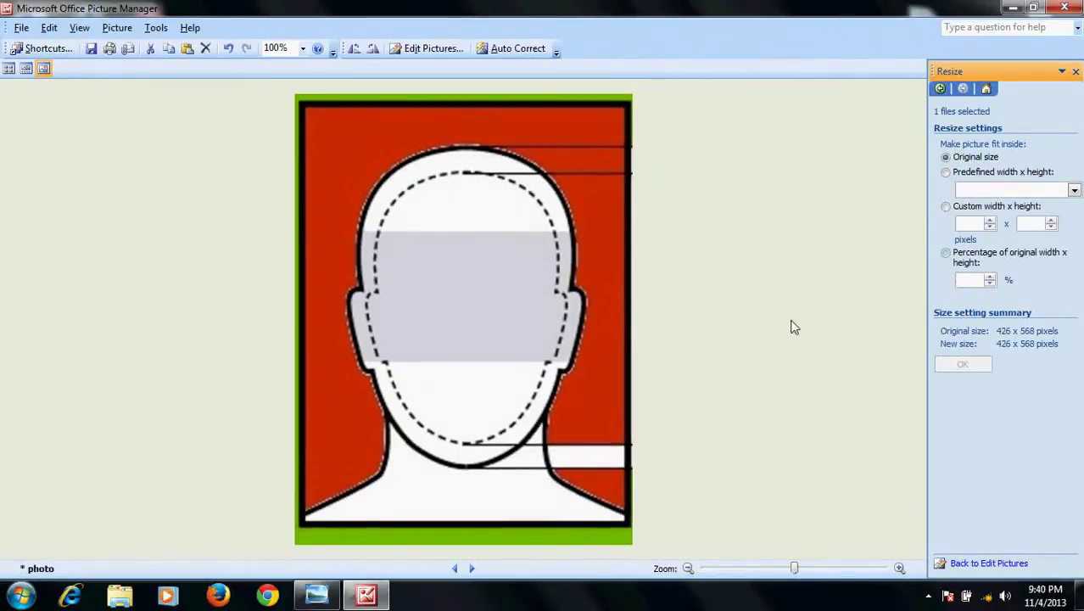
left_click(91, 51)
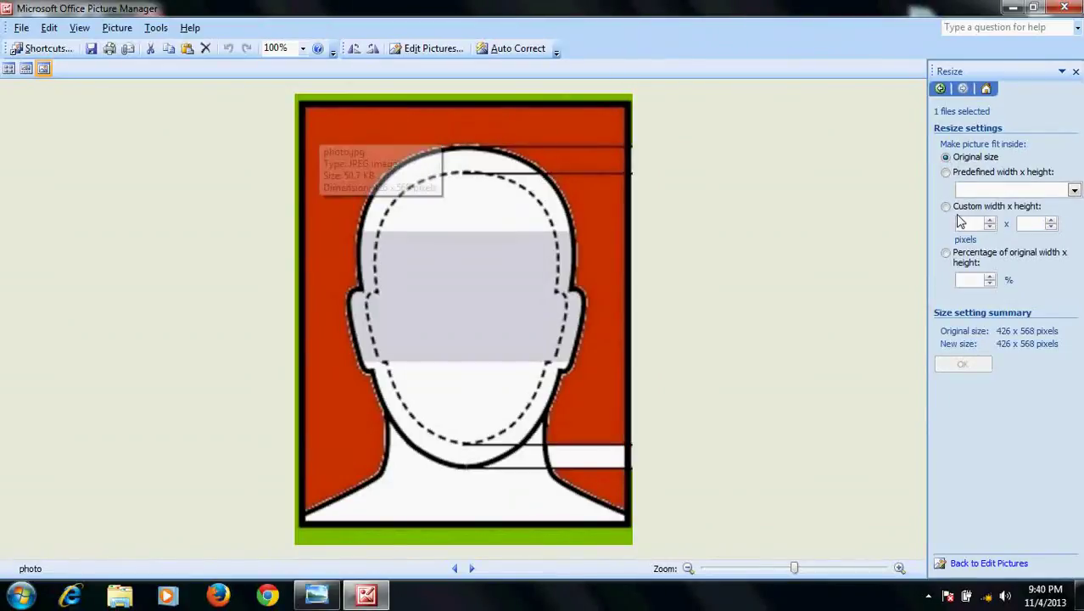
Step: Resize the photo to 95% of original, 405 x 540 pixels, and save it
left_click(946, 255)
left_click(990, 284)
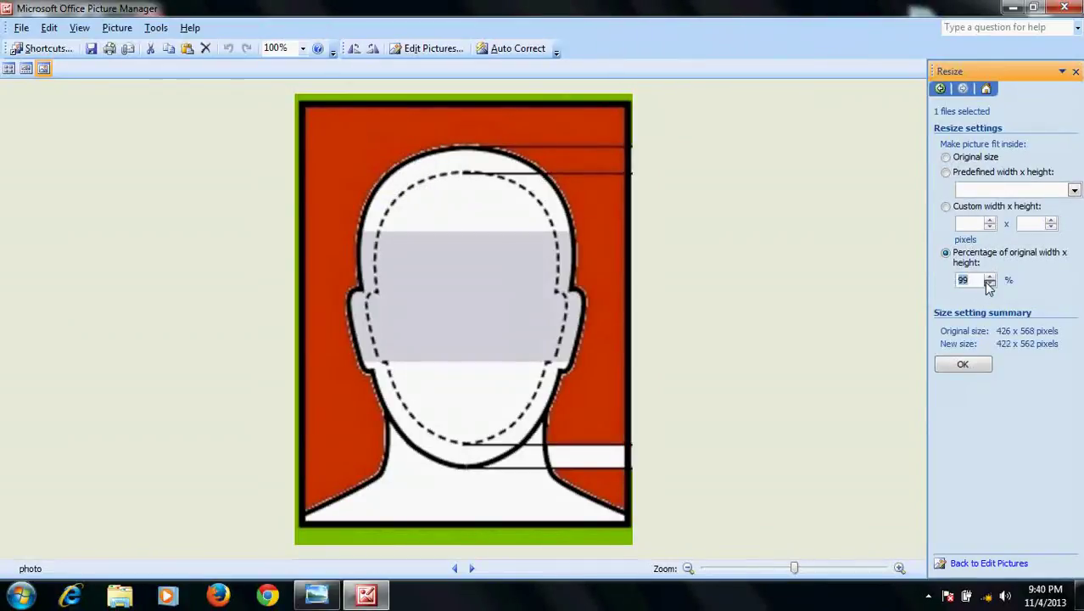
left_click(970, 365)
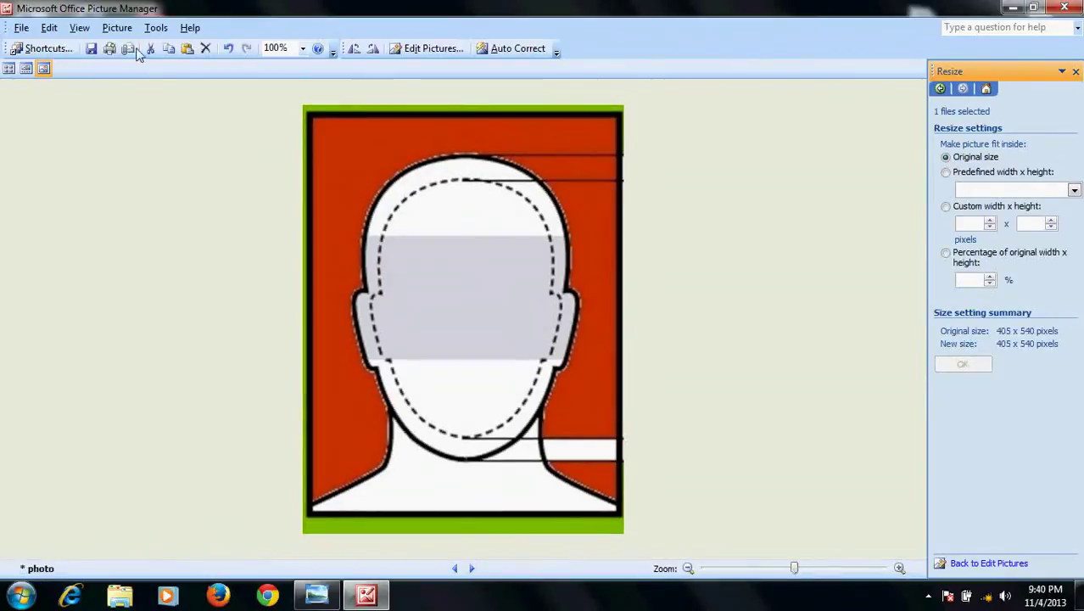
left_click(89, 50)
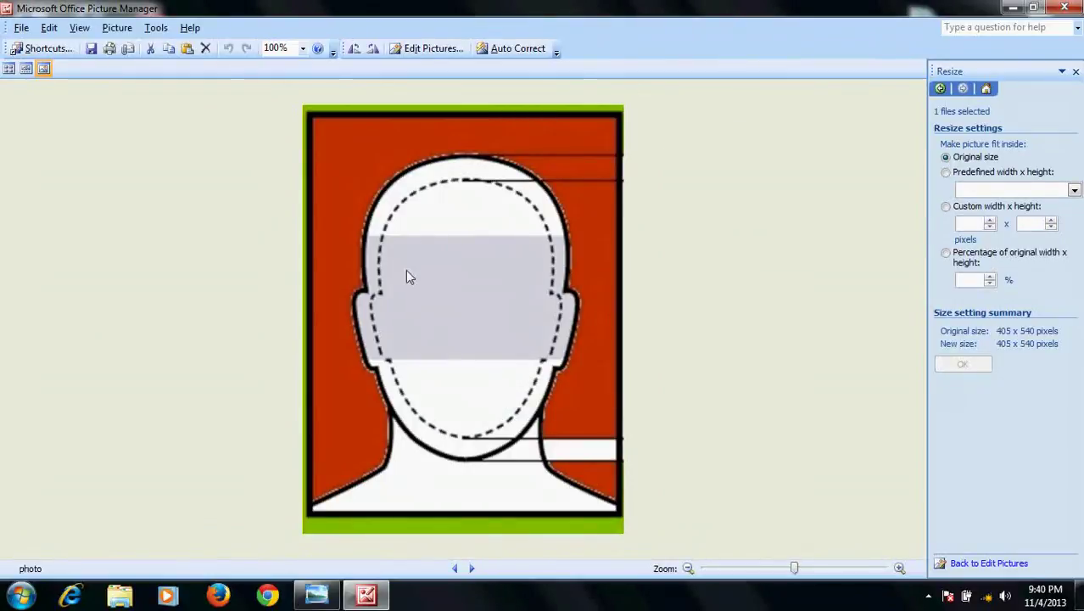
left_click(91, 49)
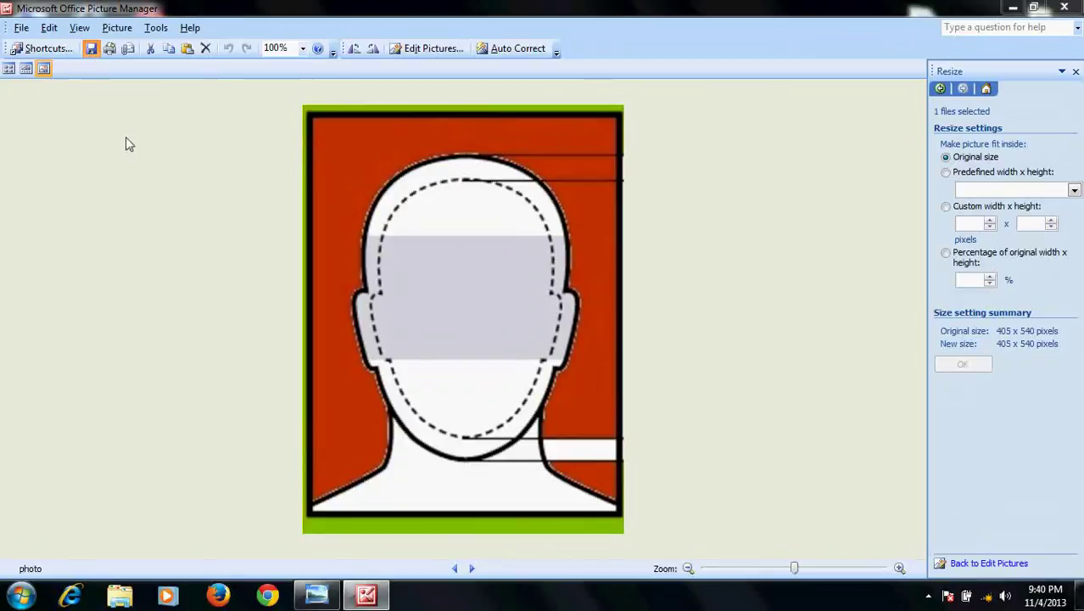
Step: Close Picture Manager and refresh the desktop to update the photo's file info
left_click(1067, 8)
mouse_move(505, 196)
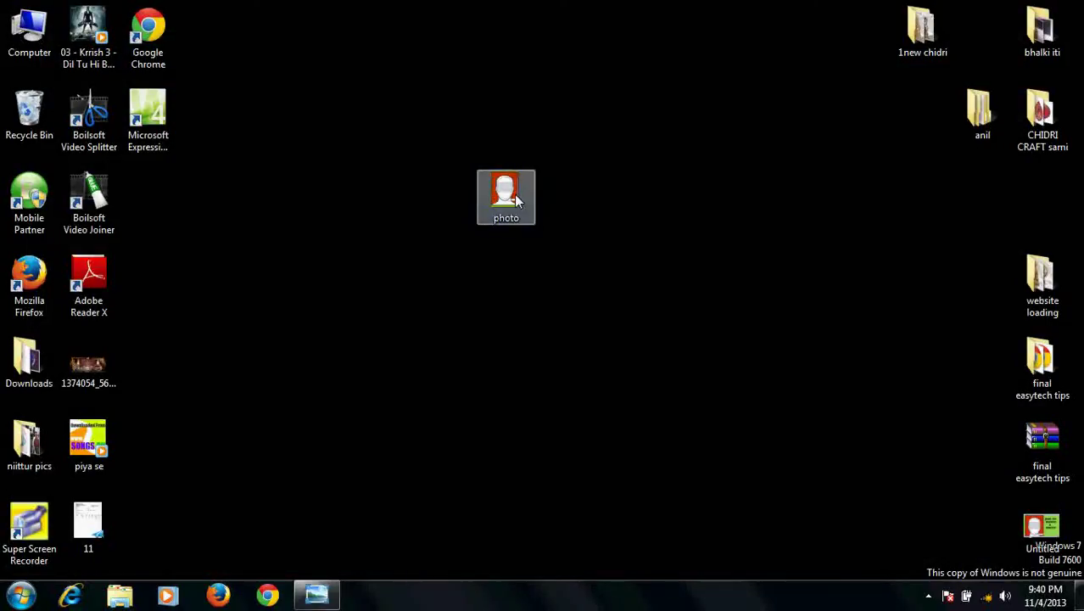
right_click(574, 178)
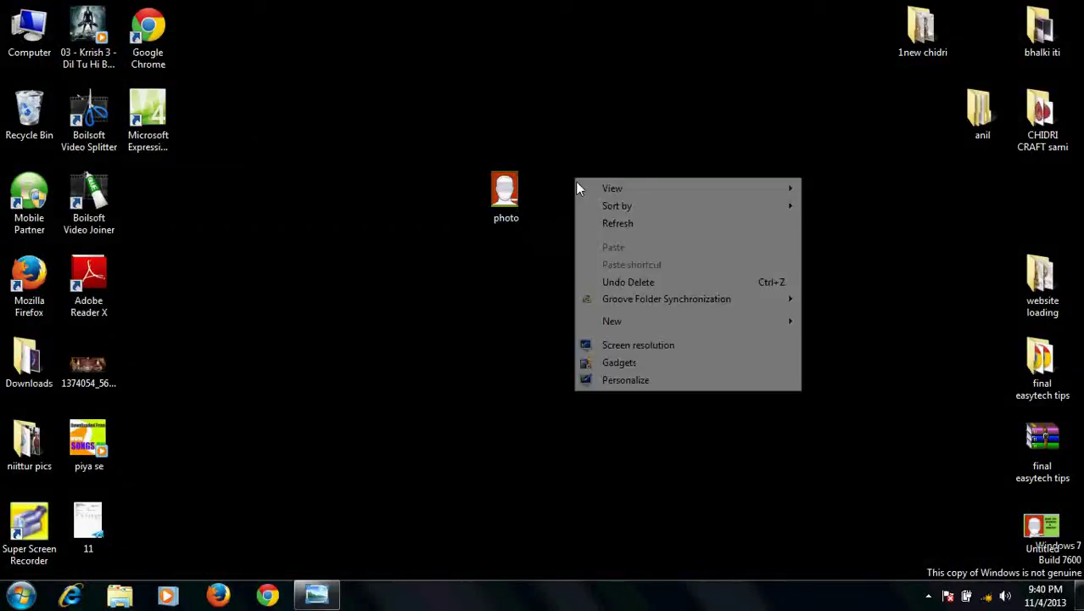
left_click(584, 221)
mouse_move(506, 195)
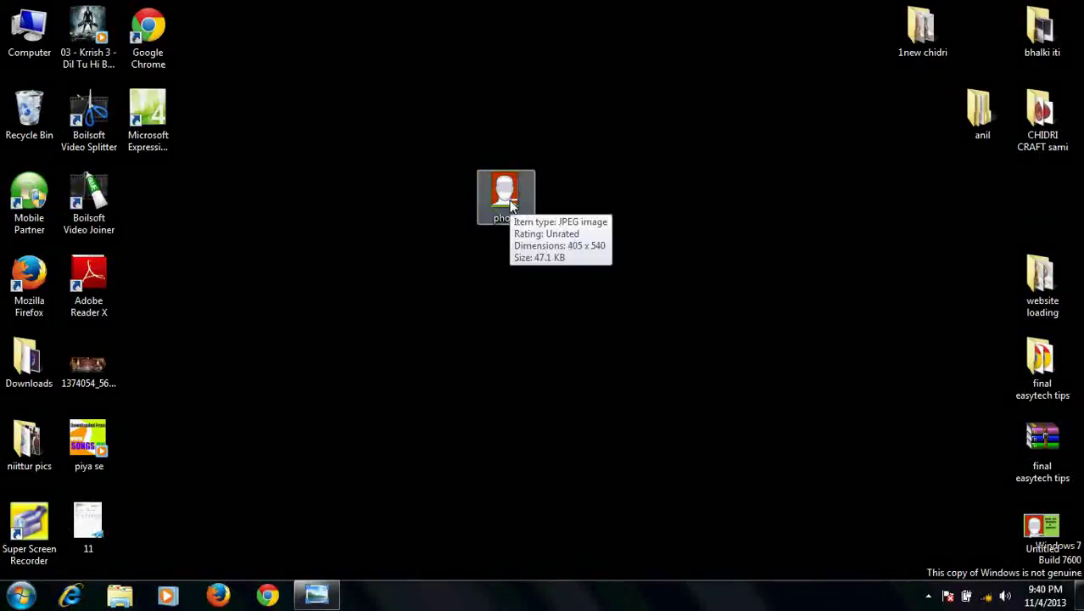